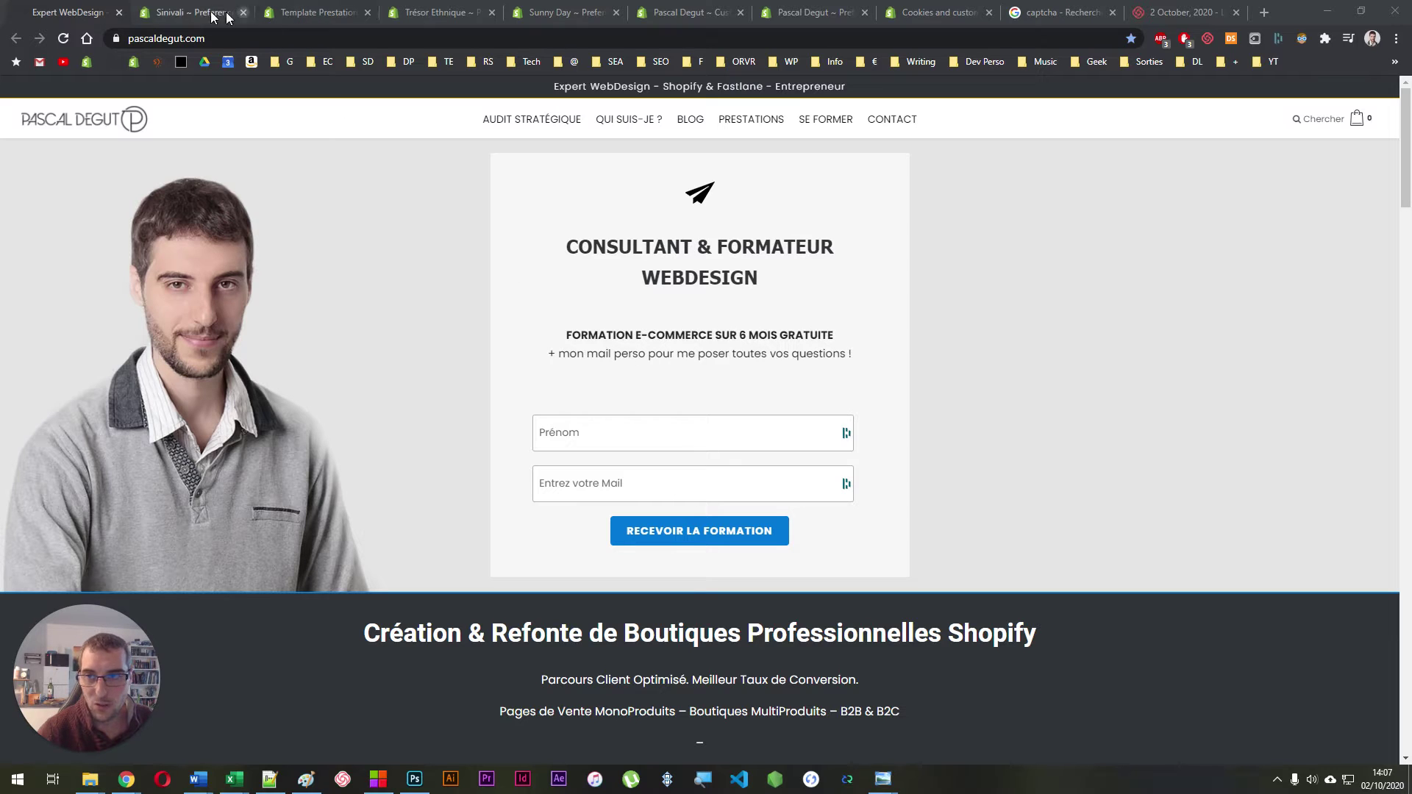
# Step: Compare the Spam protection section in the online store preferences of the Sinivali and Template Prestation shops
pyautogui.click(168, 12)
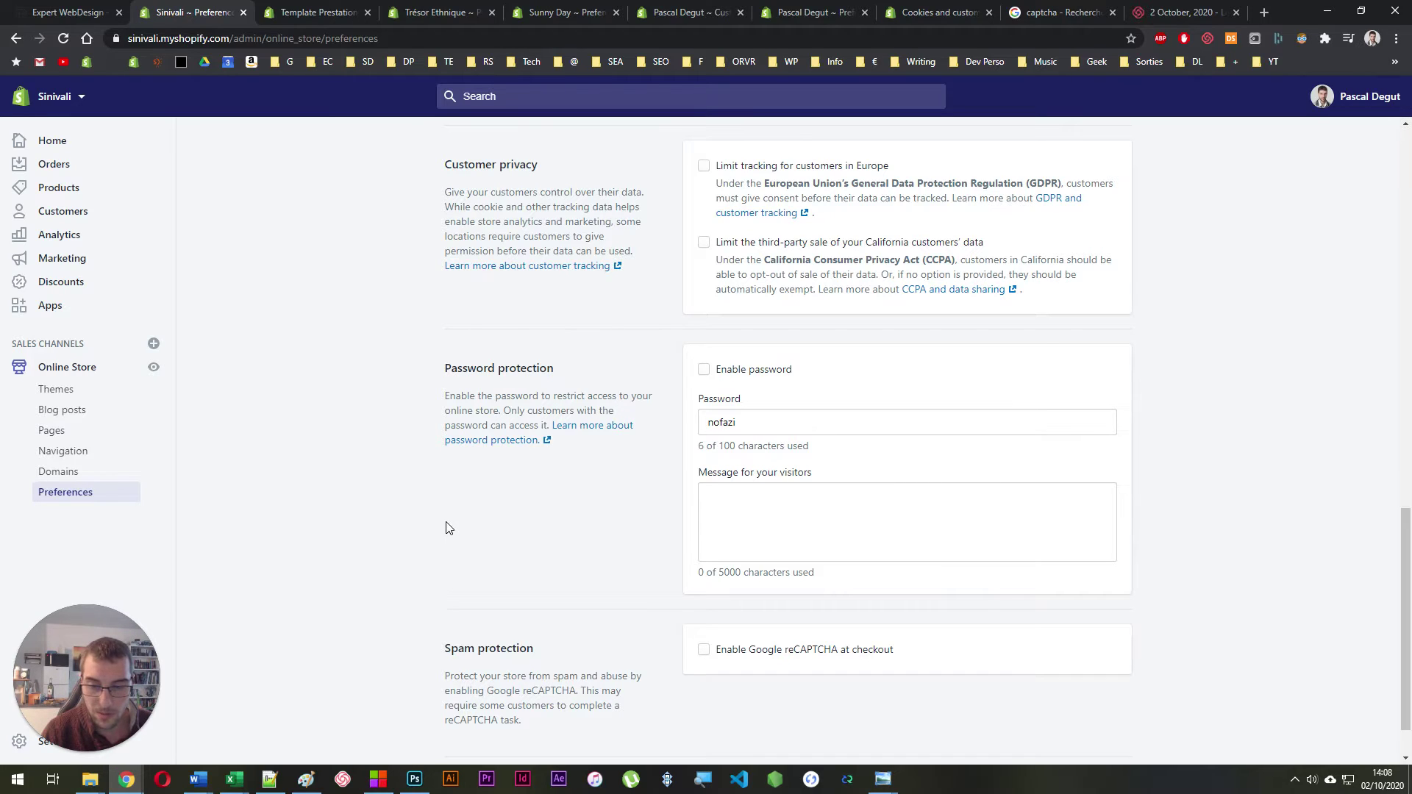
pyautogui.tripleClick(502, 644)
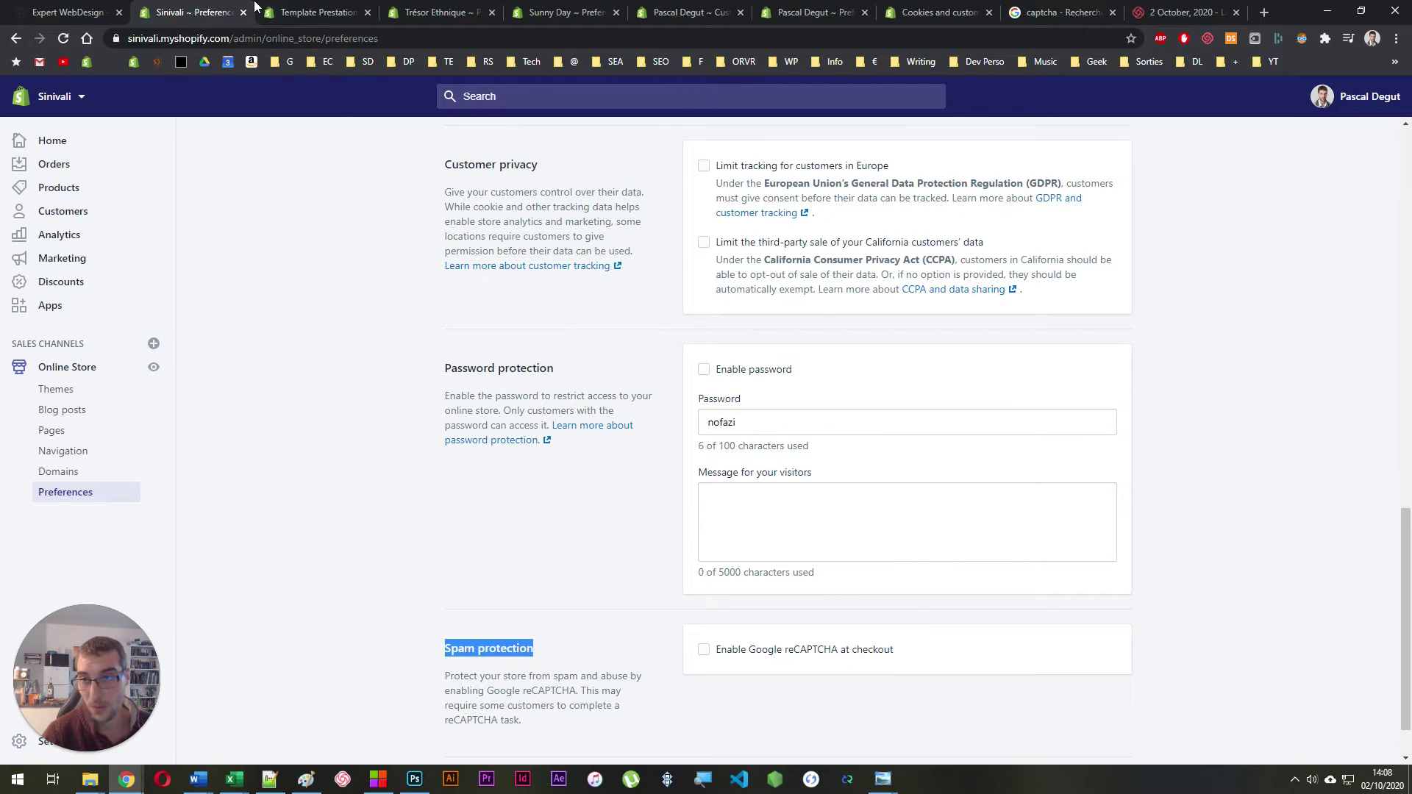
pyautogui.hotkey('ctrl', 'Tab')
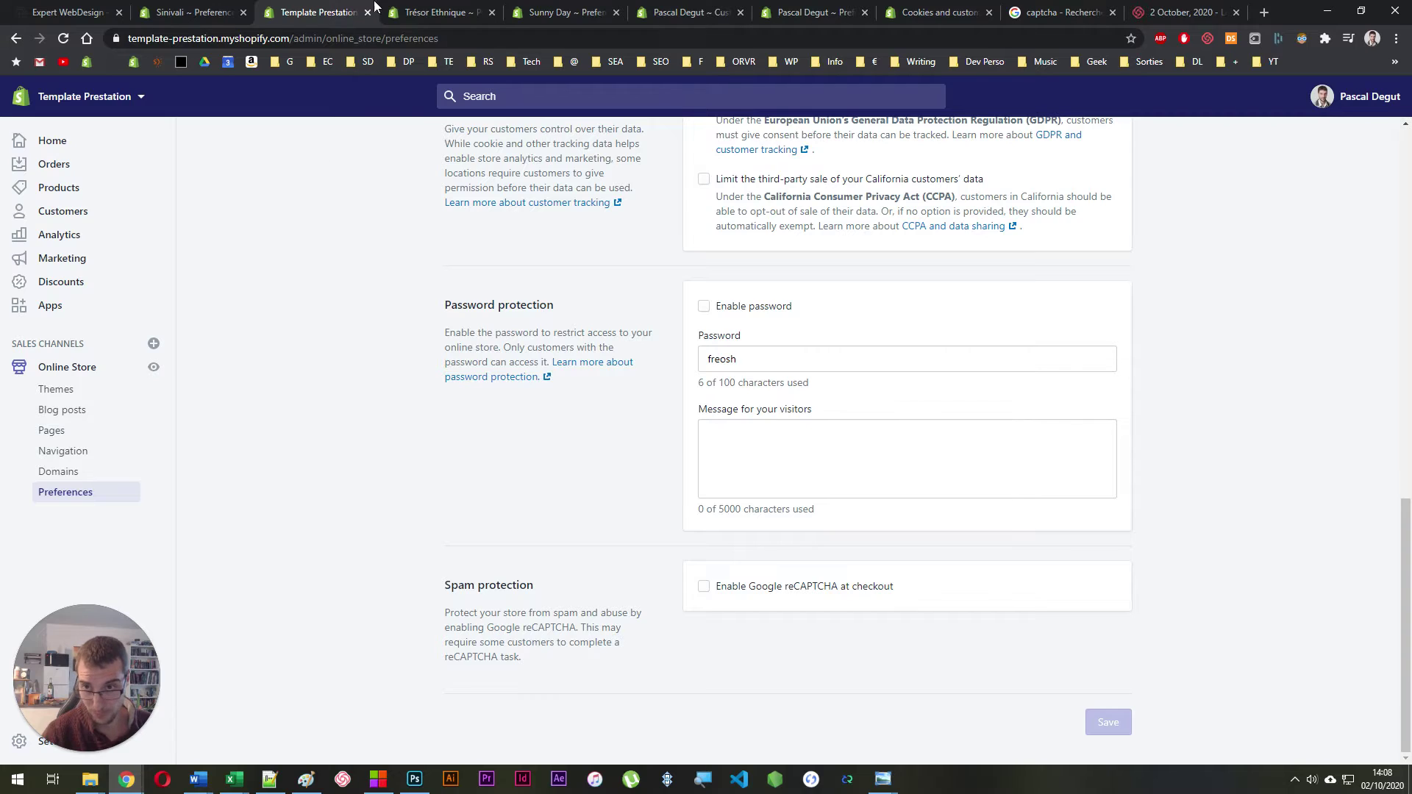
pyautogui.click(395, 10)
pyautogui.click(292, 6)
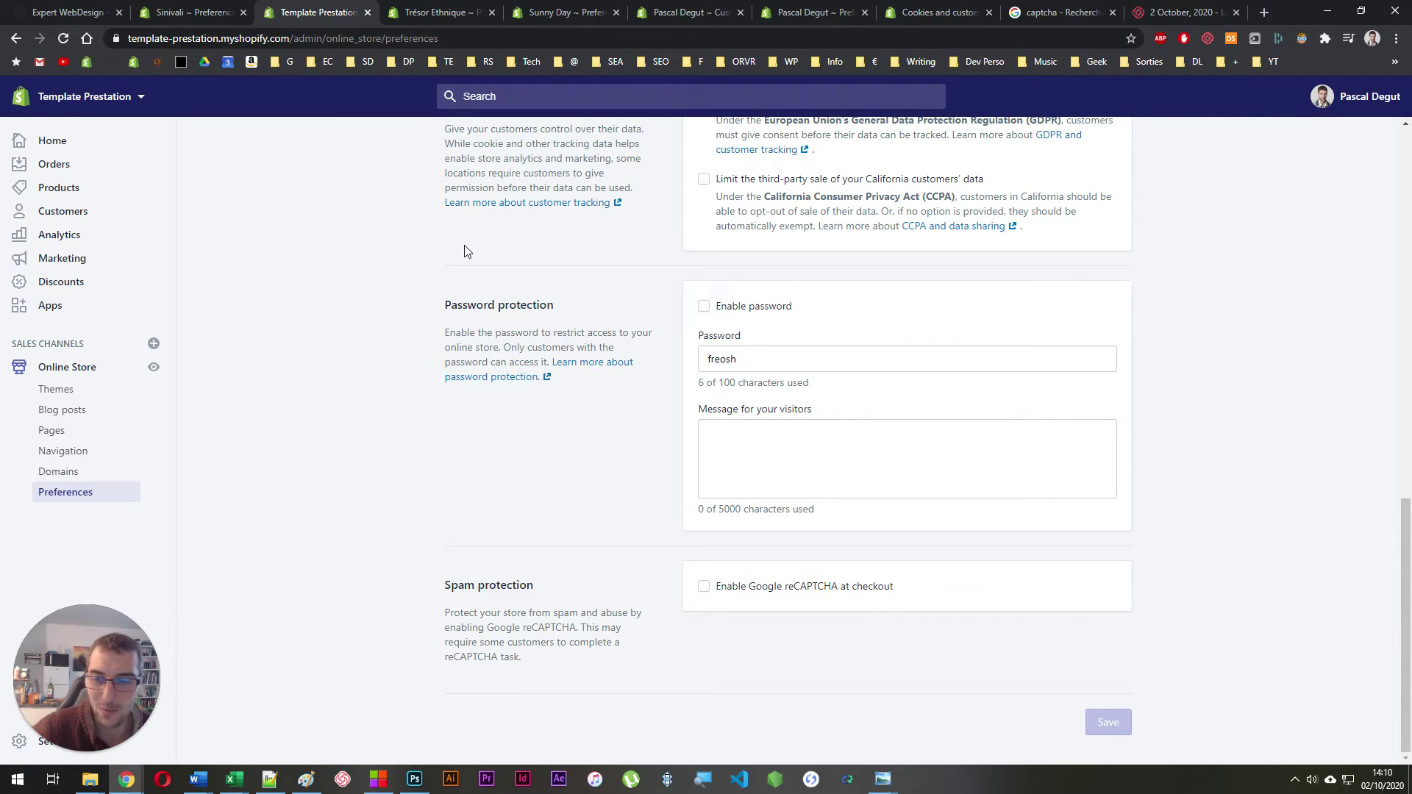
# Step: Examine the option to enable Google reCAPTCHA at checkout in the Template Prestation preferences
pyautogui.doubleClick(710, 602)
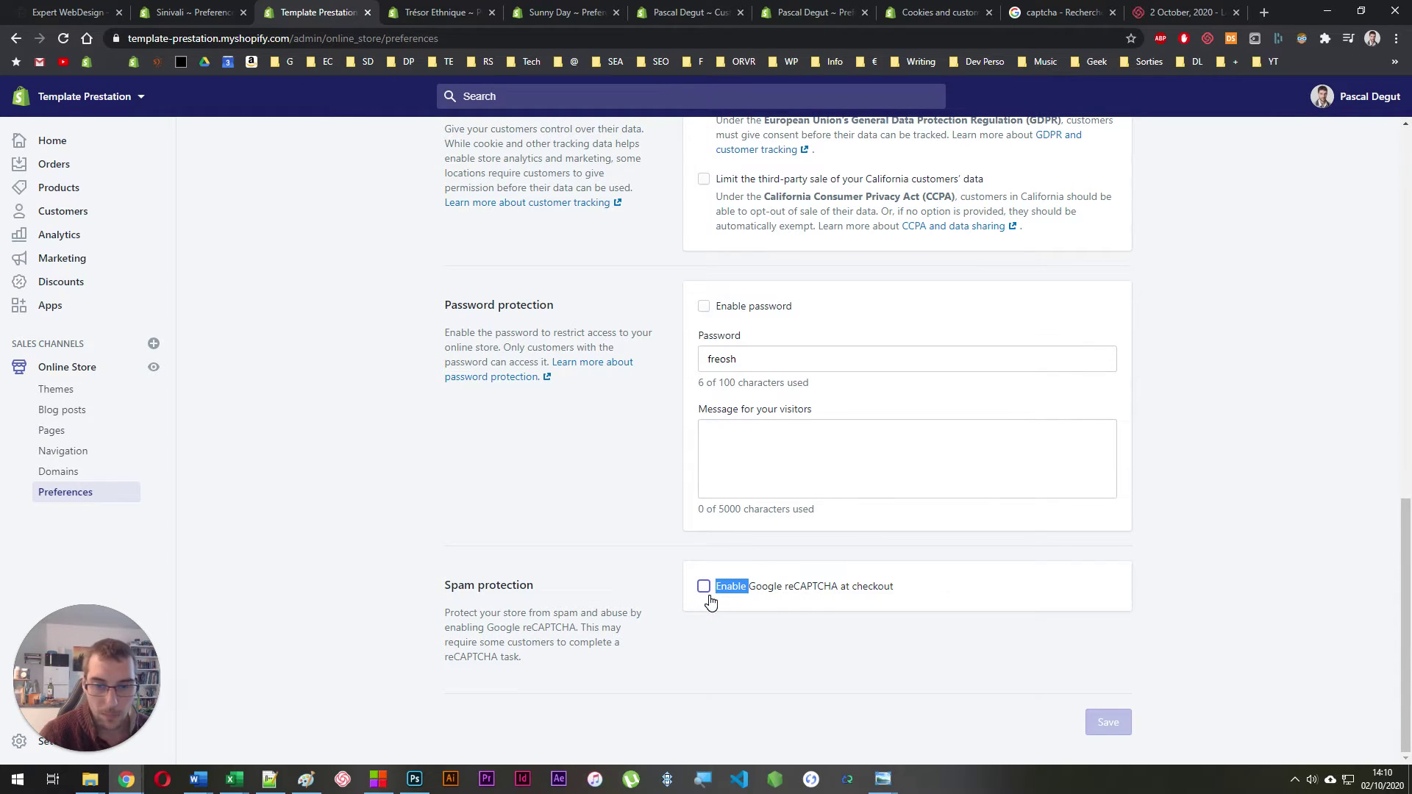
pyautogui.click(710, 601)
pyautogui.click(710, 602)
pyautogui.click(824, 615)
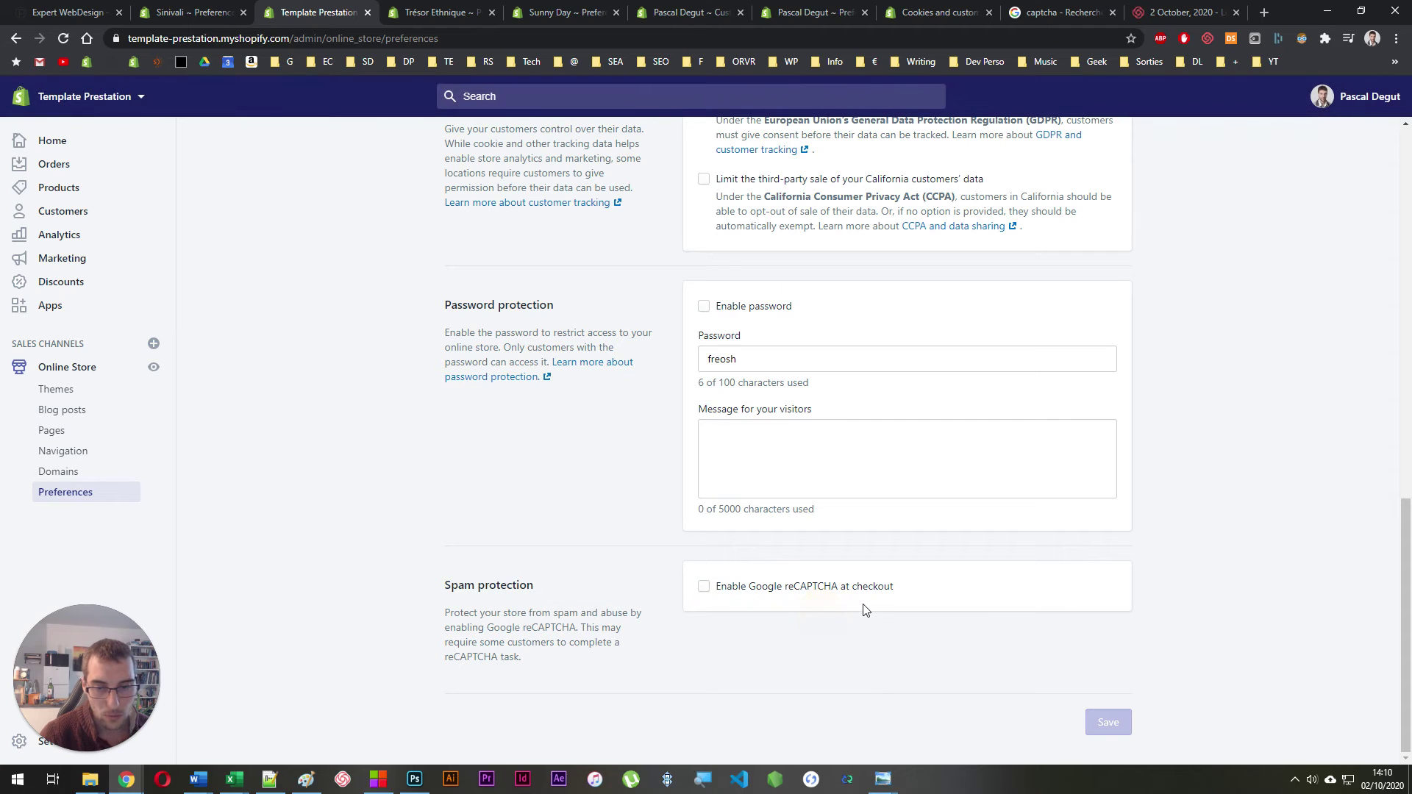
# Step: Review the Google results for captcha, including the reCAPTCHA entry, and return to the Template Prestation preferences
pyautogui.click(1066, 12)
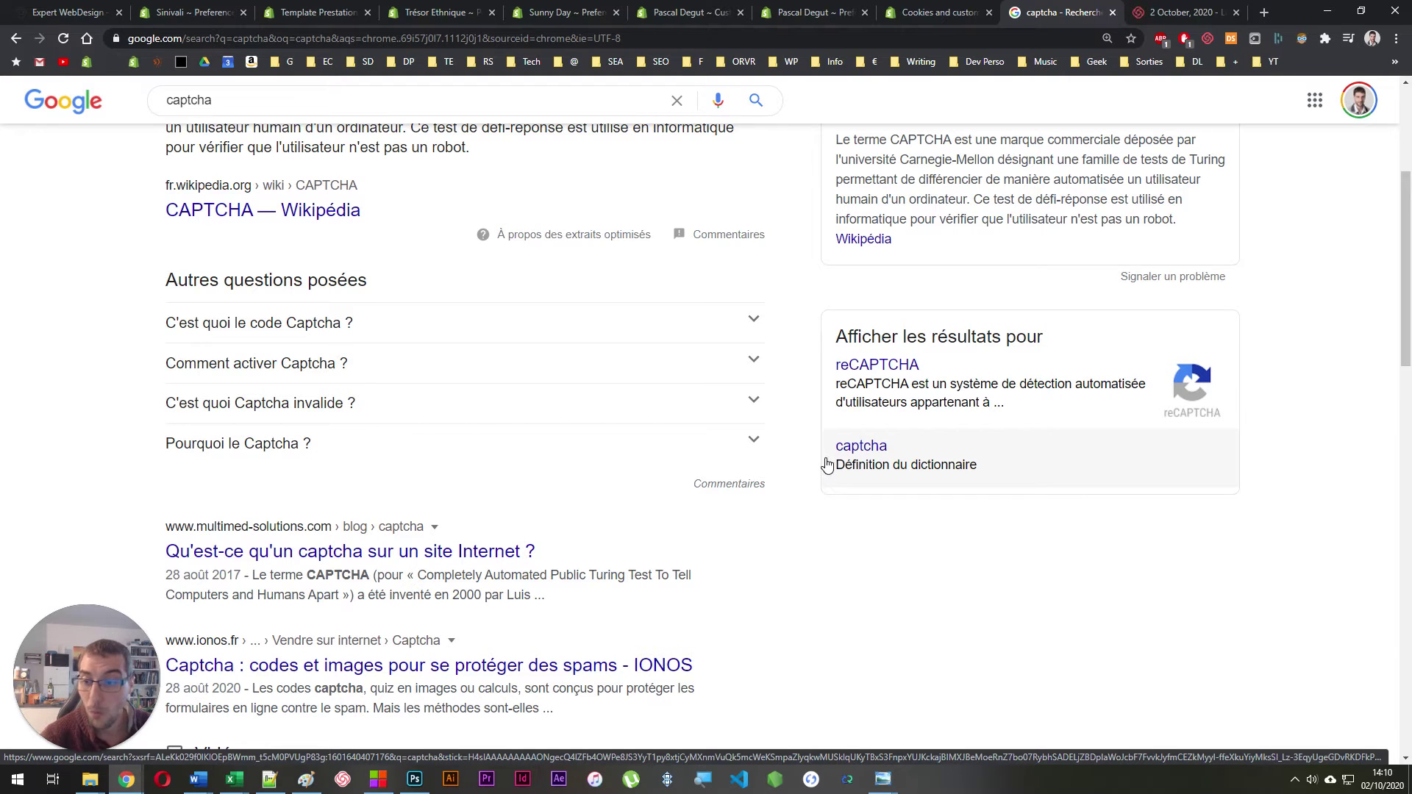
pyautogui.scroll(2, 827, 465)
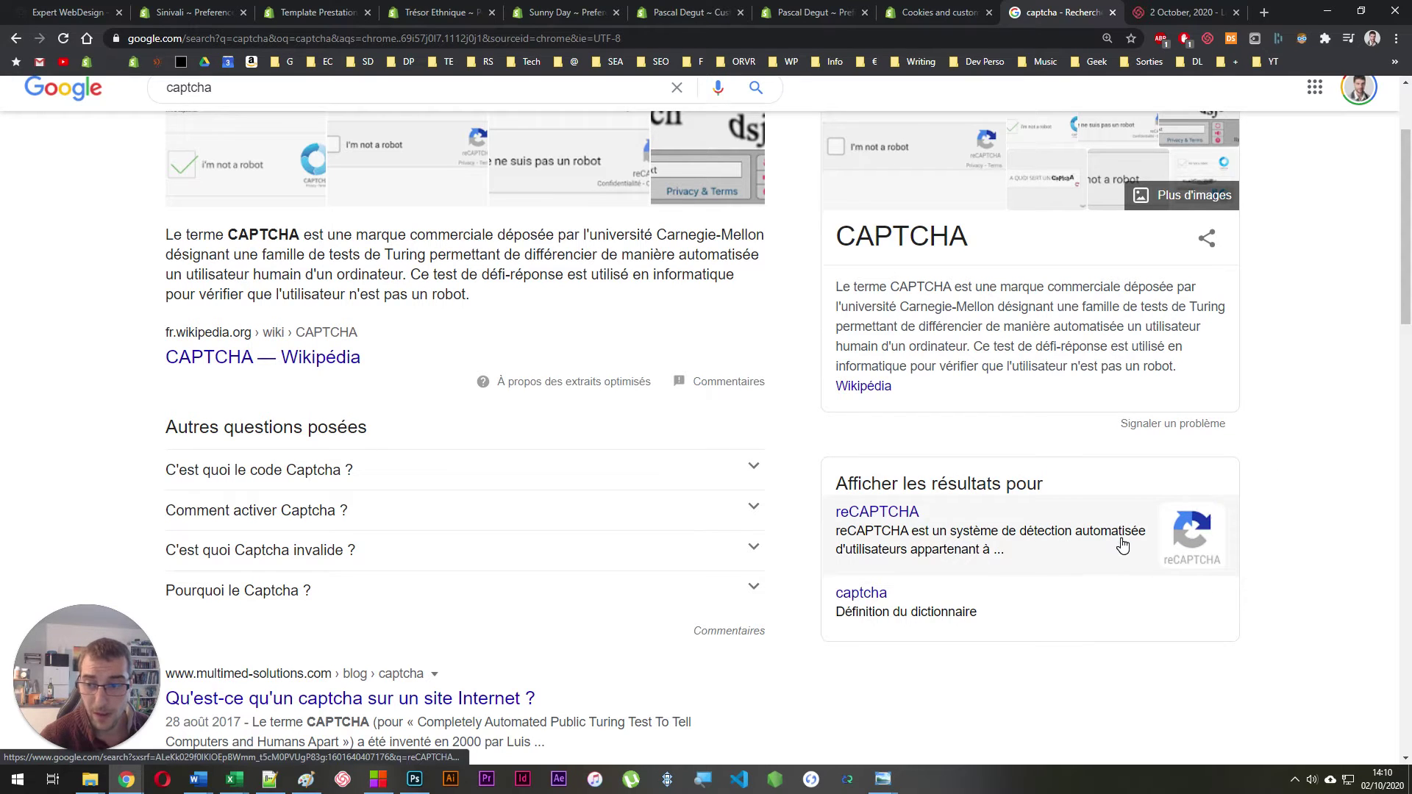
pyautogui.click(309, 8)
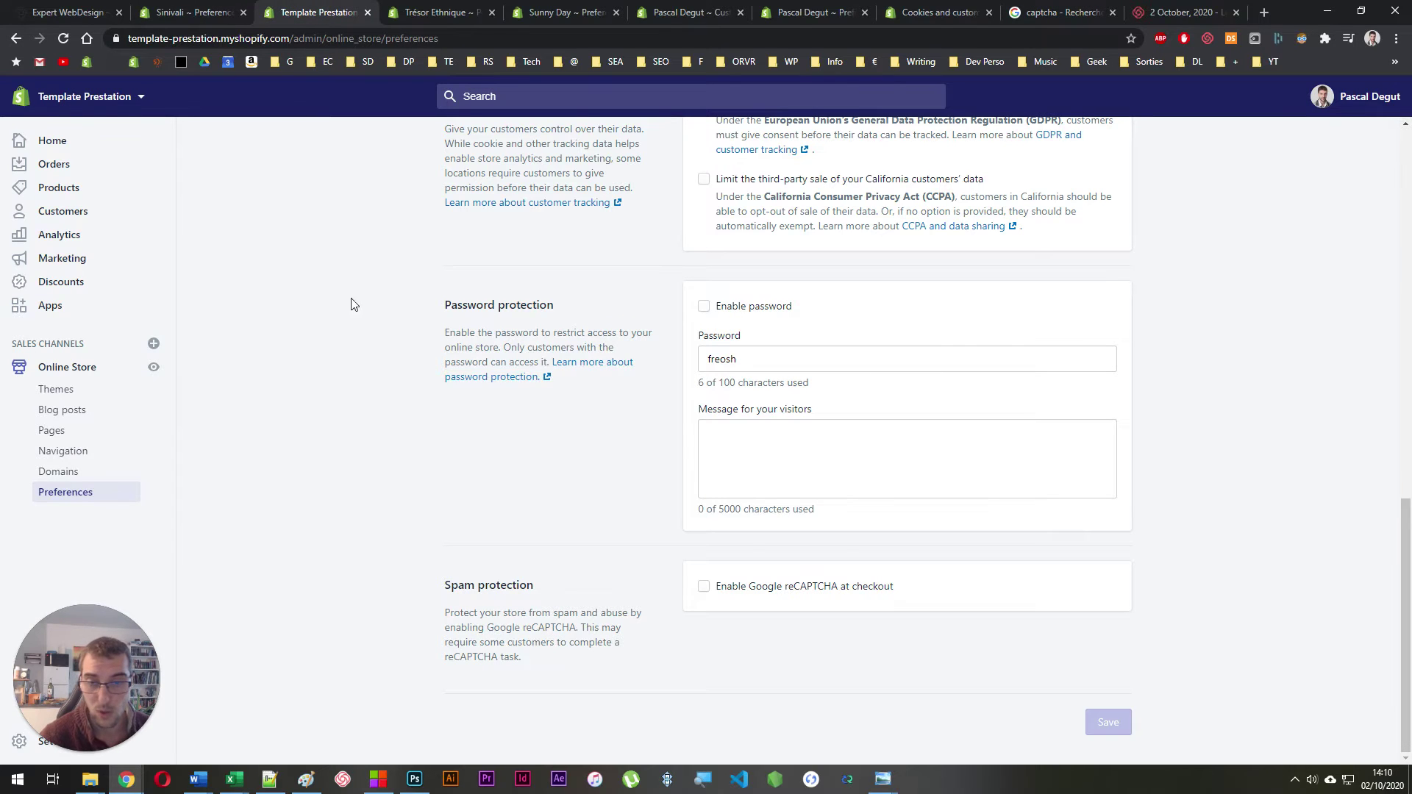
pyautogui.scroll(6, 368, 324)
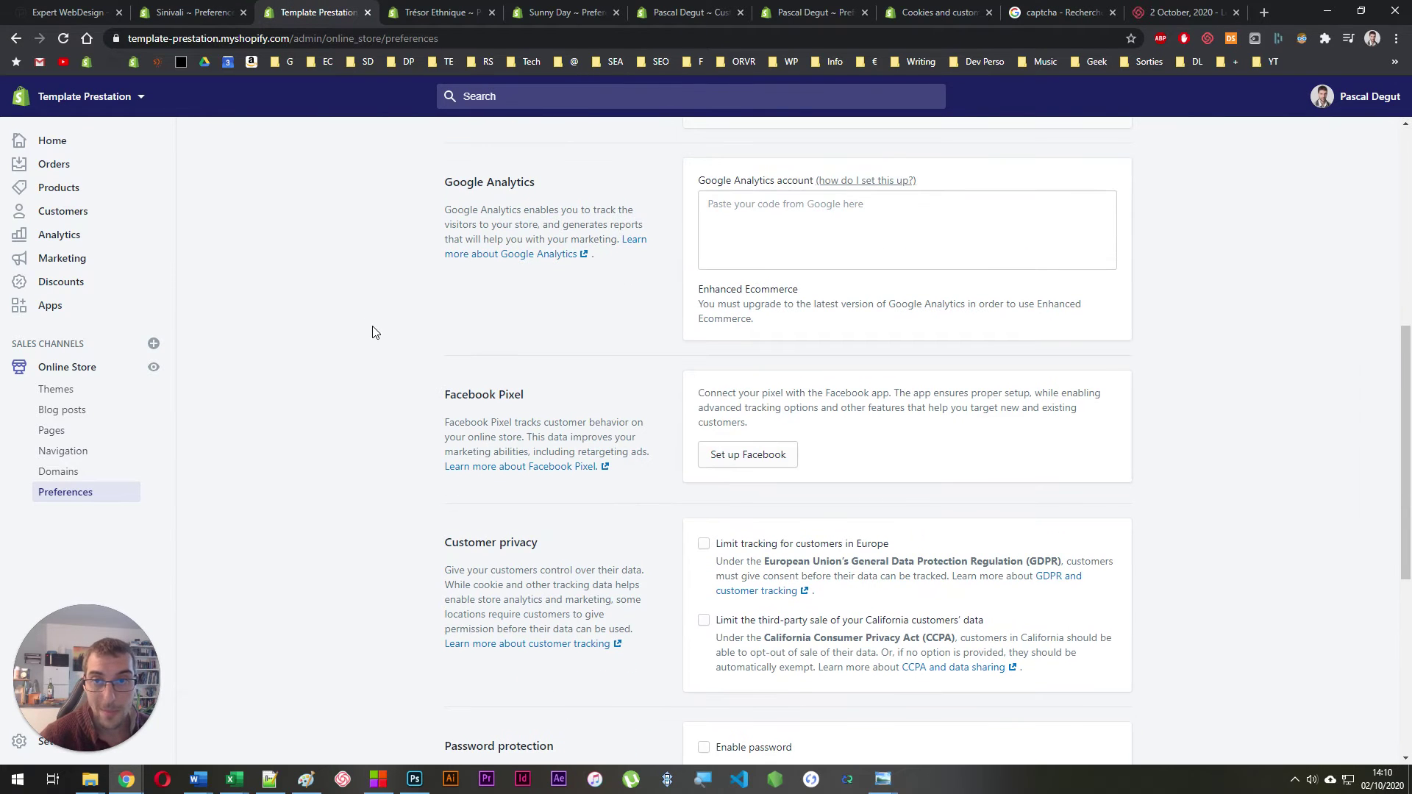
# Step: Examine the sign-up forms on the consultant's storefront home page, from the top of the page down to the footer
pyautogui.click(710, 8)
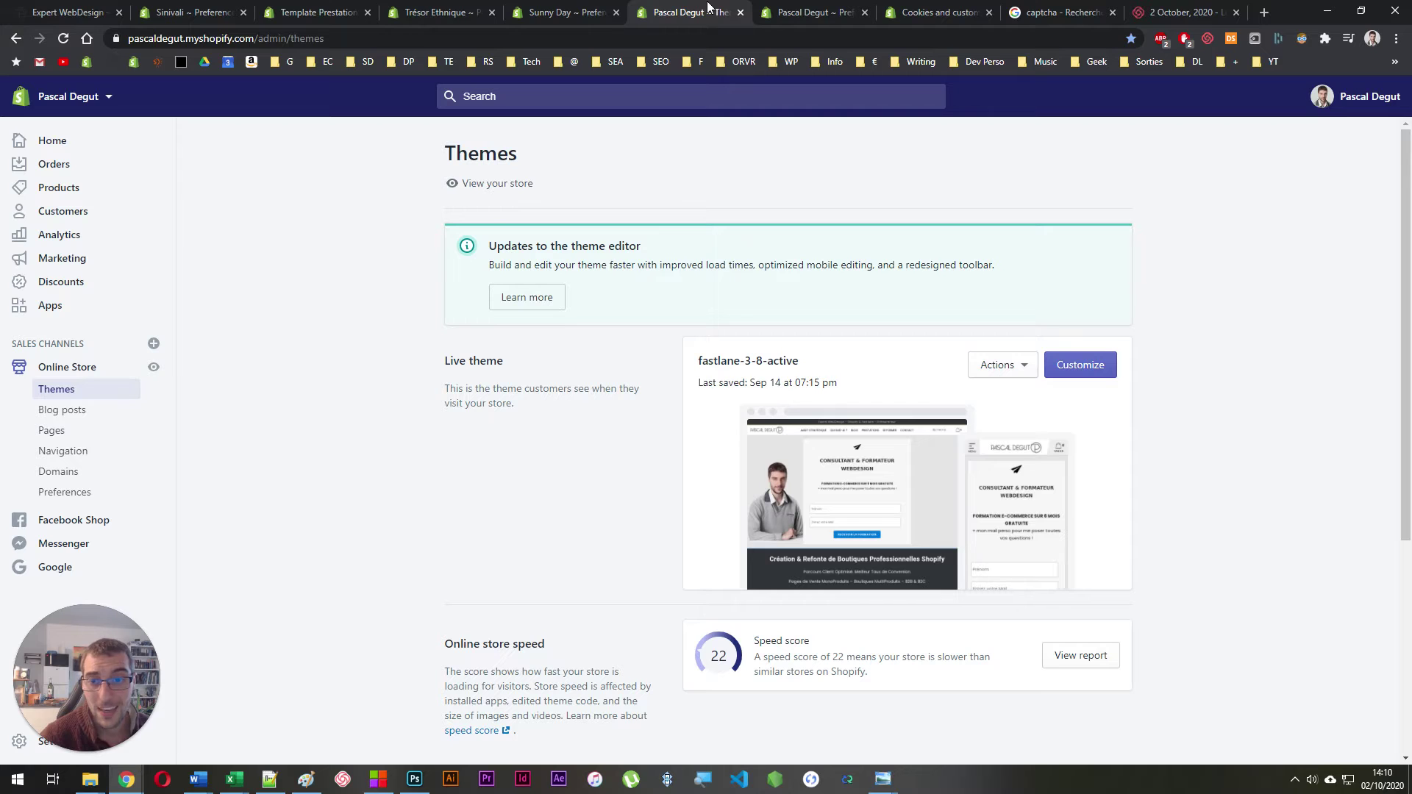
pyautogui.click(55, 11)
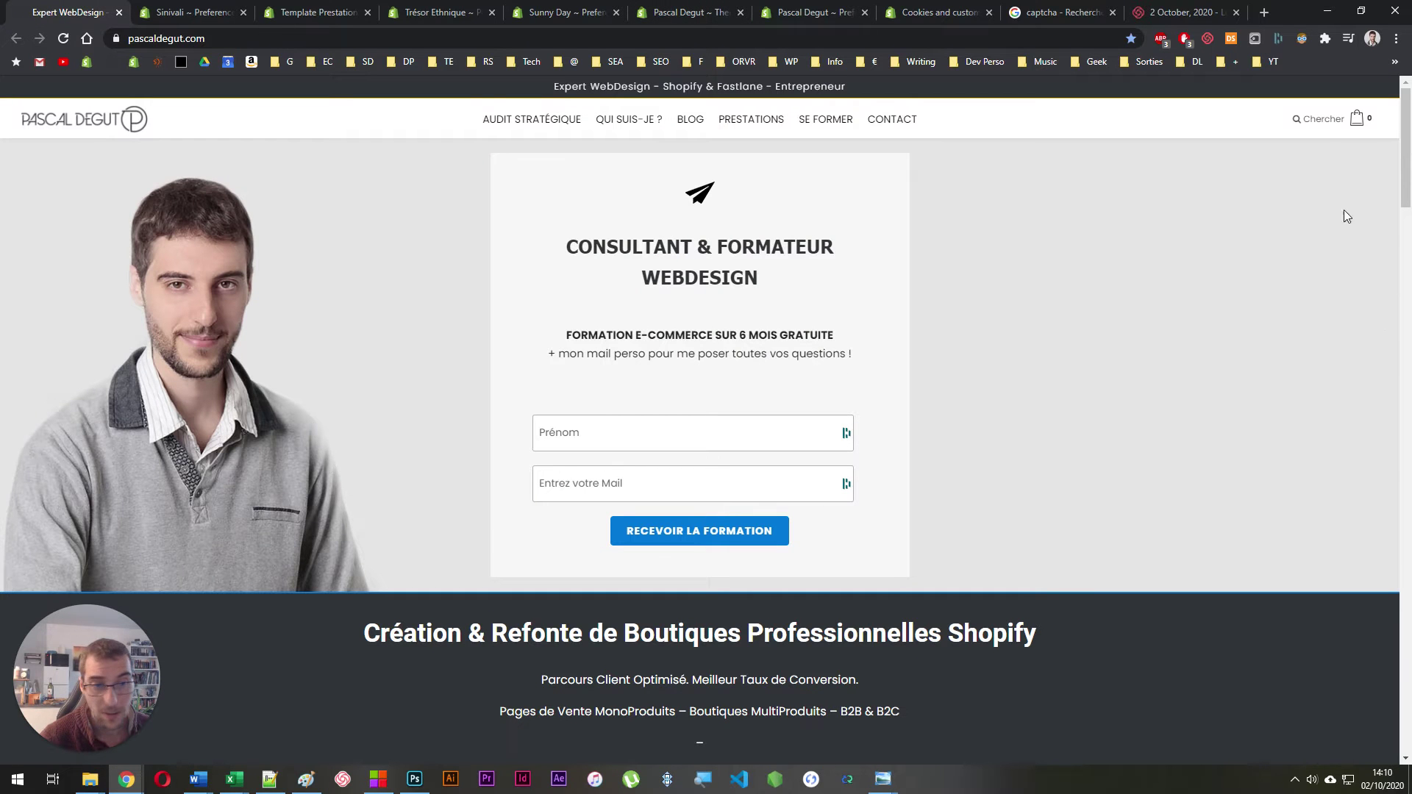
pyautogui.moveTo(1405, 166); pyautogui.dragTo(1362, 649)
pyautogui.scroll(-5, 873, 483)
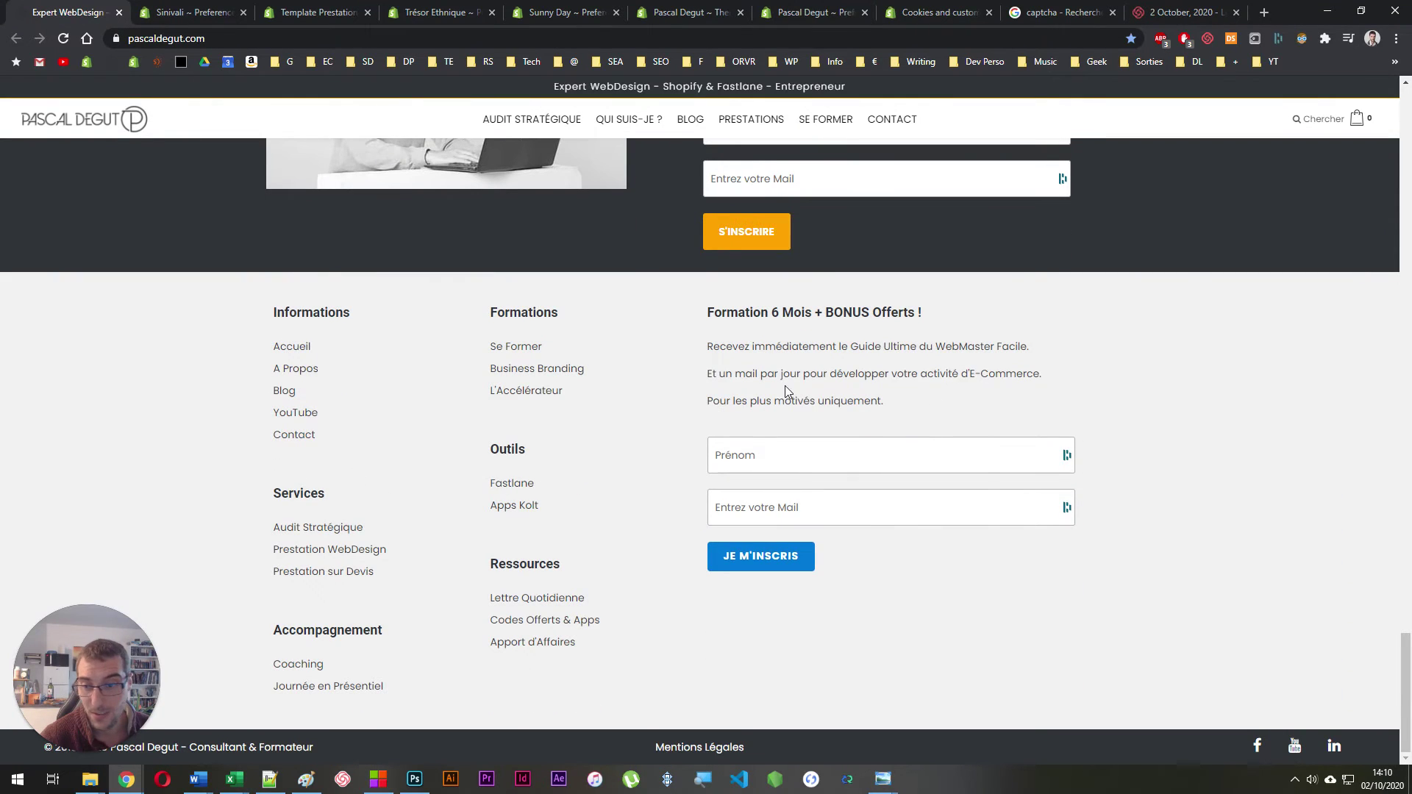
pyautogui.scroll(15, 479, 536)
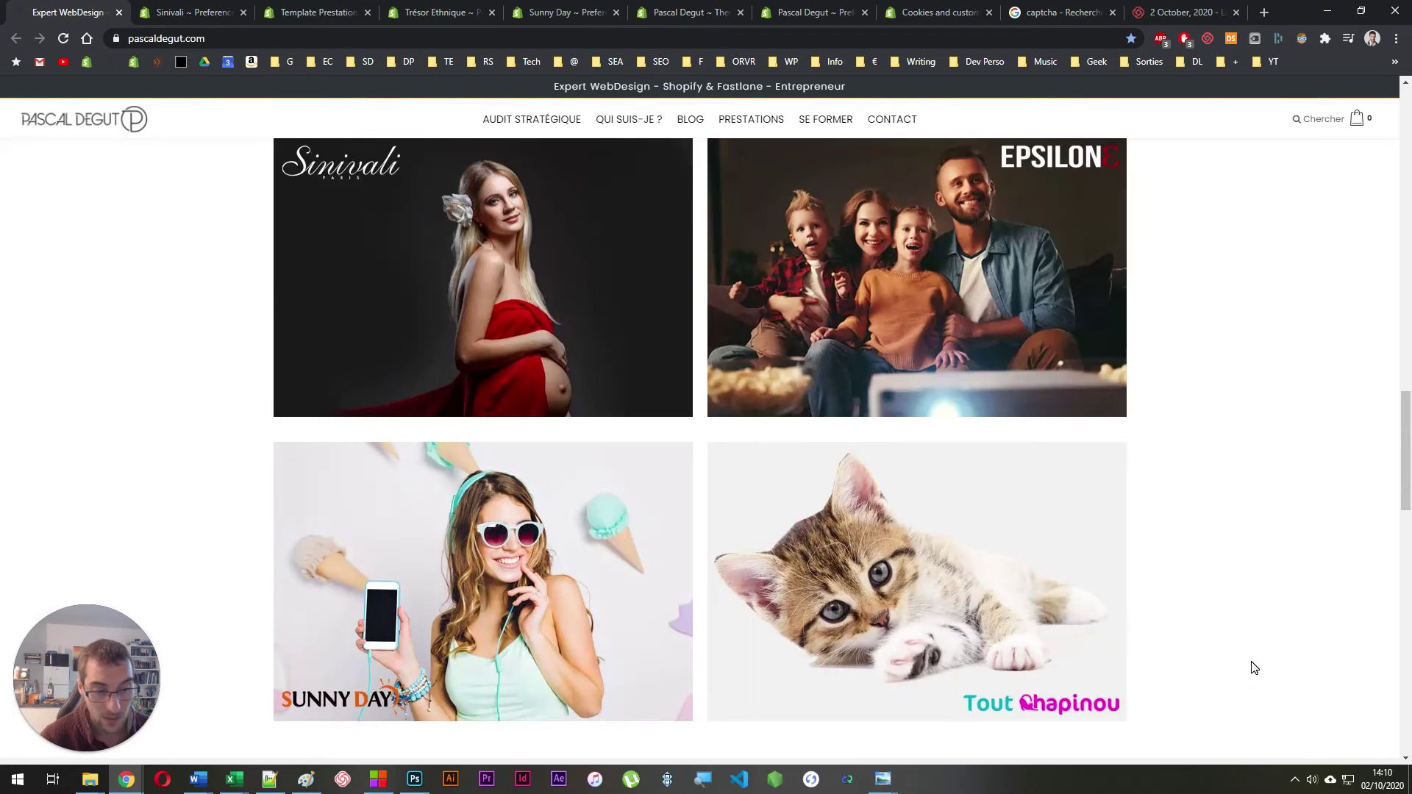
pyautogui.scroll(20, 1257, 559)
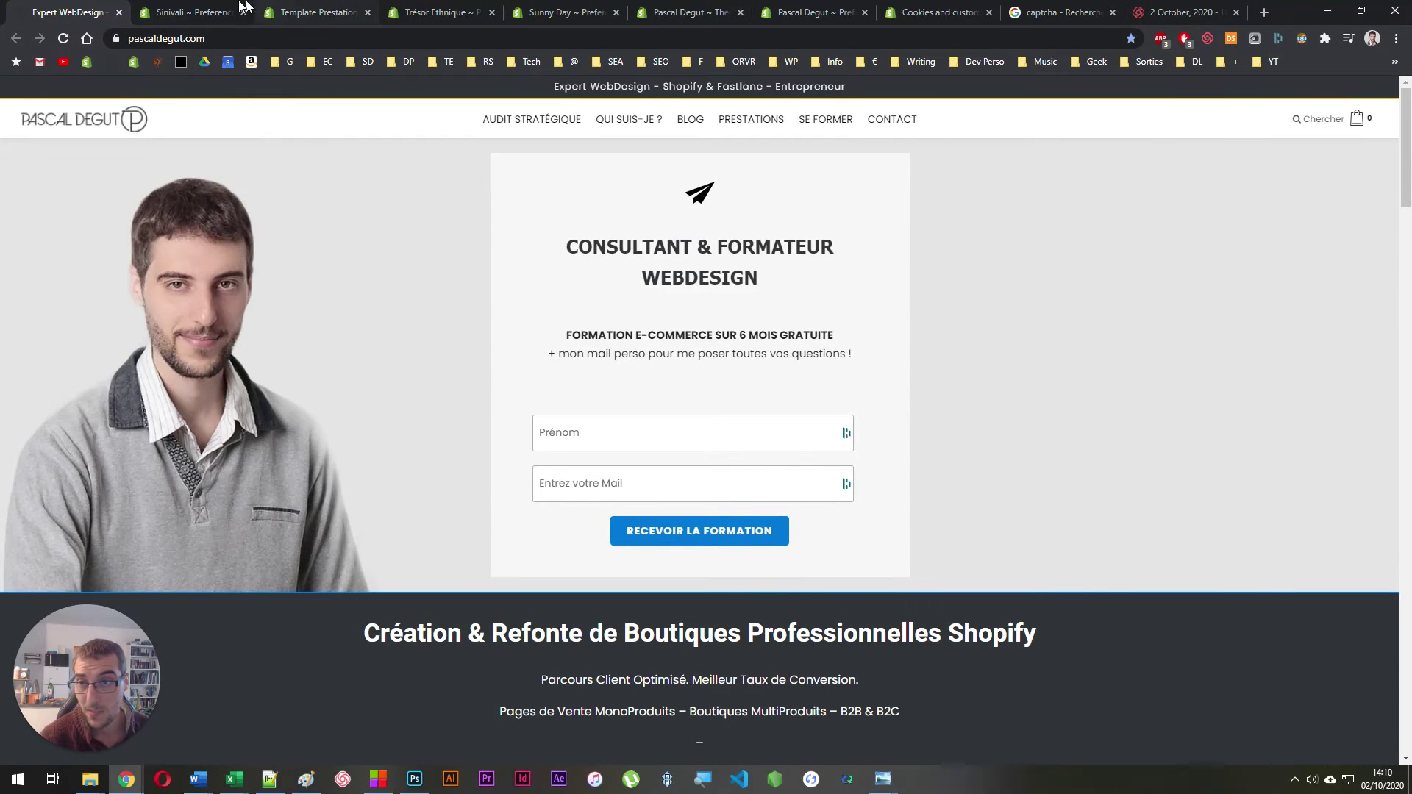
# Step: Compare the reCAPTCHA option in the Sinivali preferences with the sign-up form on the storefront home page
pyautogui.click(192, 12)
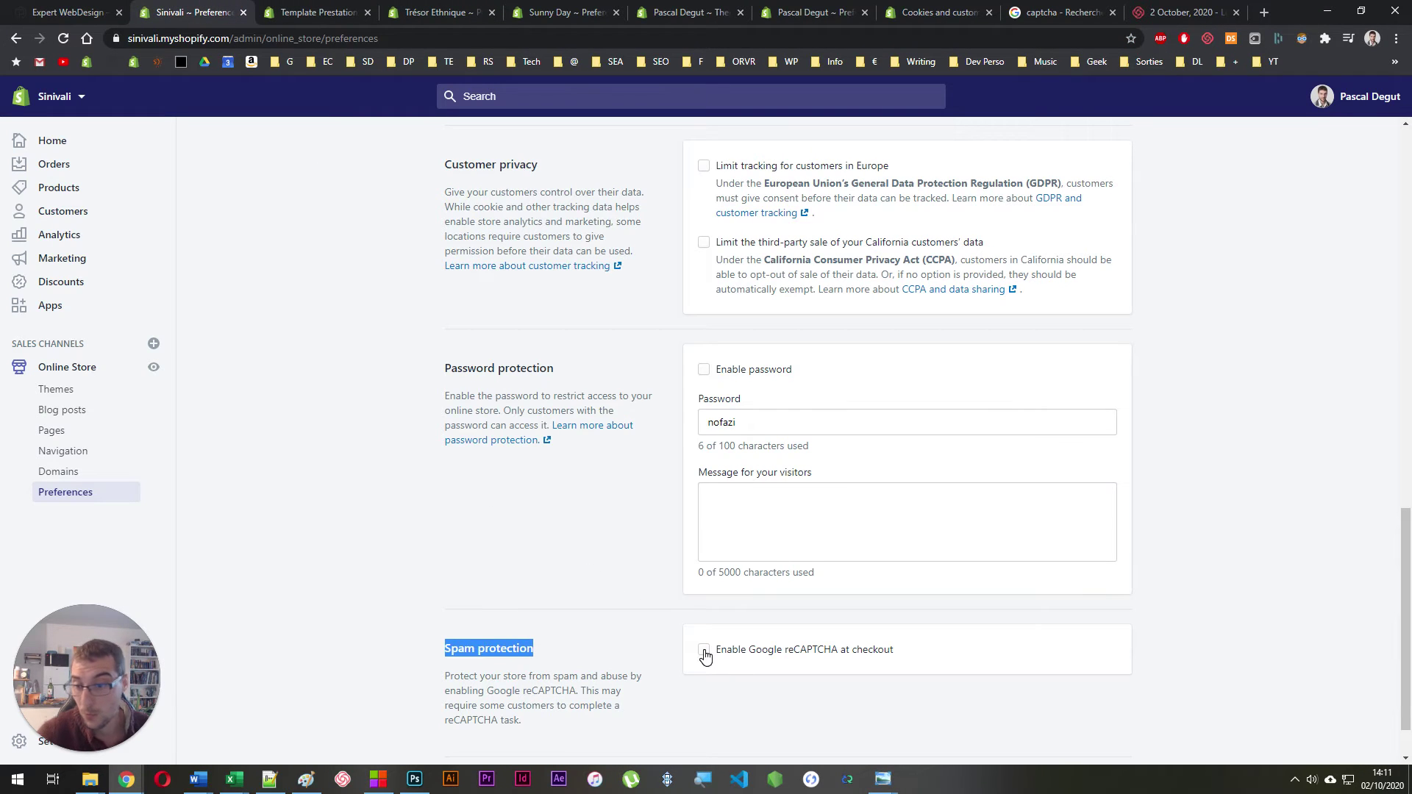
pyautogui.click(73, 12)
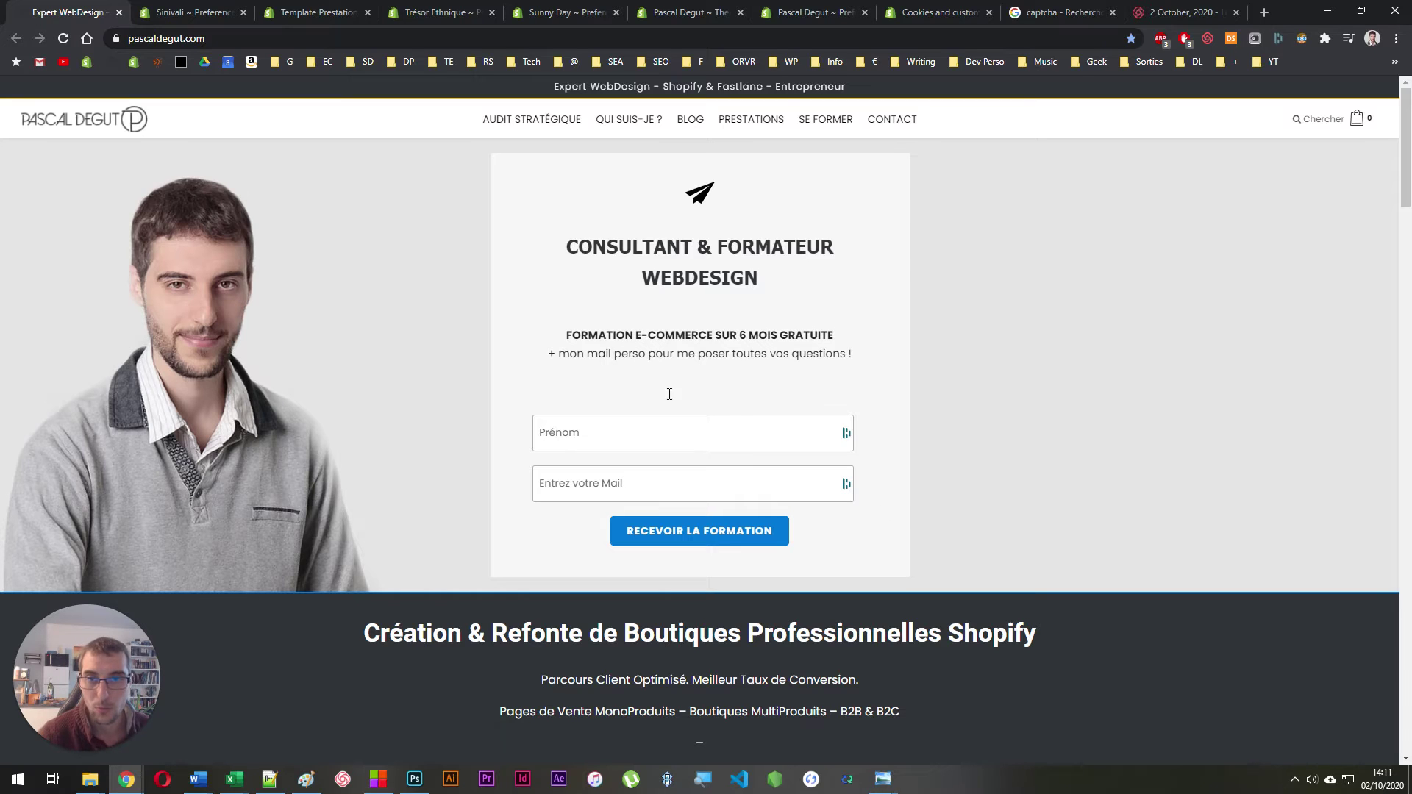
pyautogui.click(198, 11)
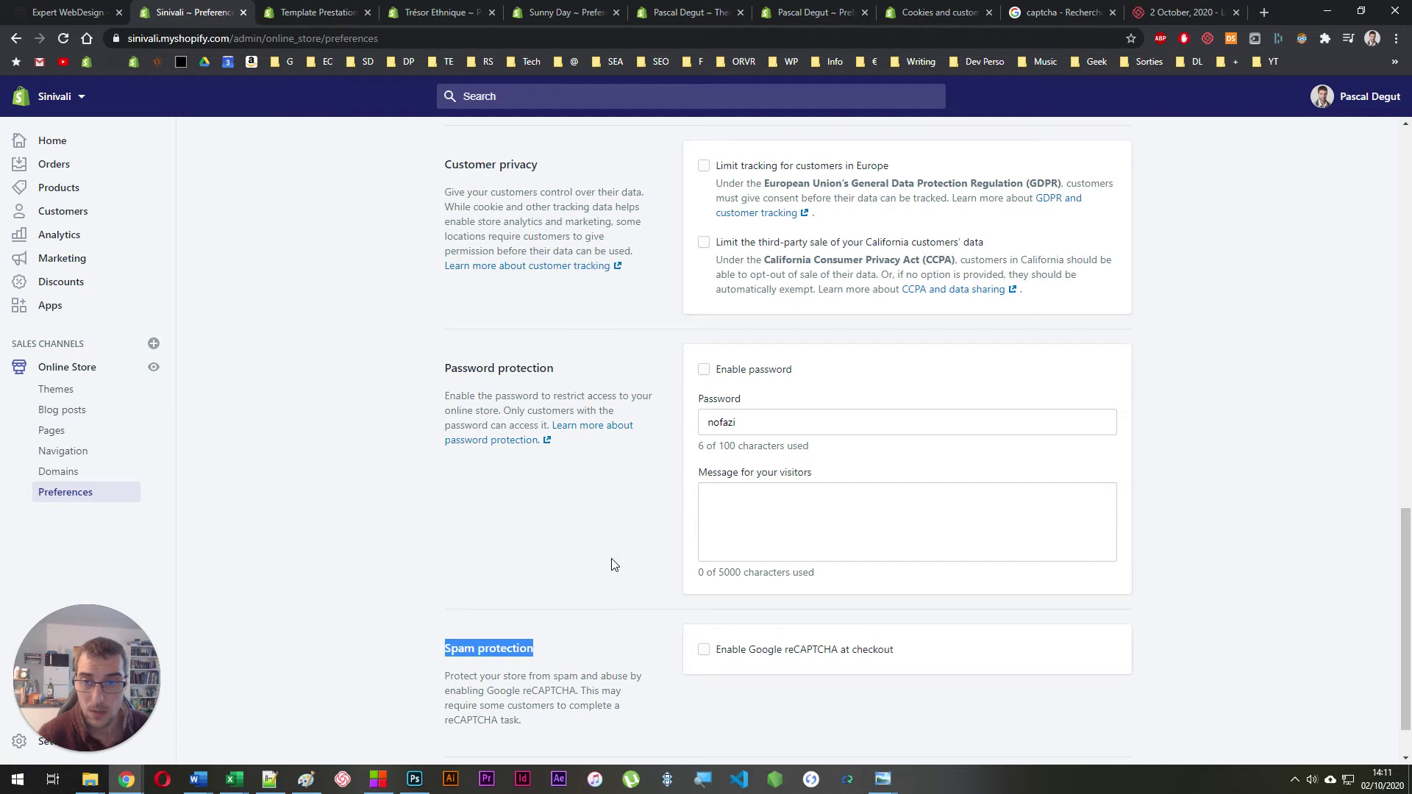
# Step: Limit tracking for customers in Europe in Sinivali's customer privacy preferences and open the Customer Privacy Banner app installation
pyautogui.scroll(4, 614, 565)
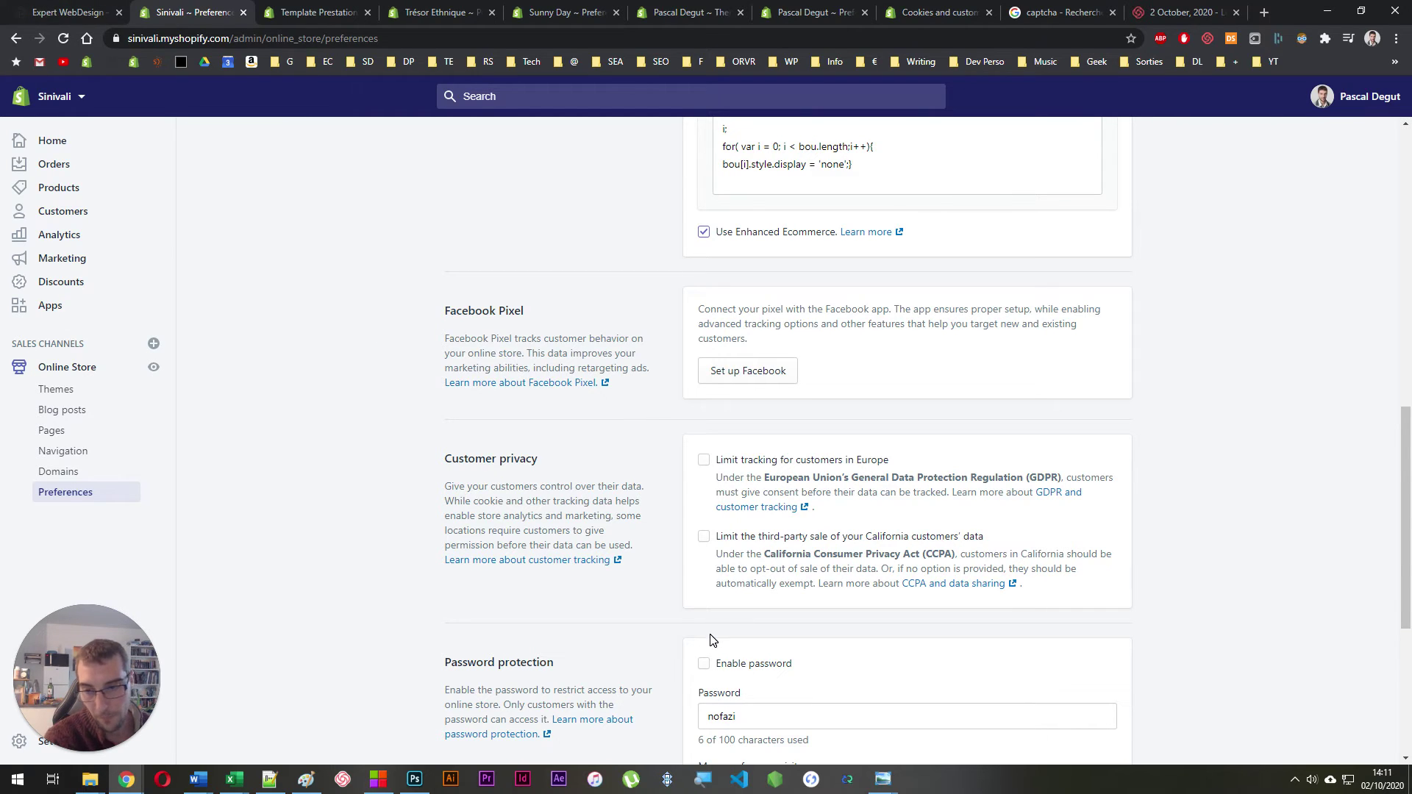
pyautogui.click(704, 460)
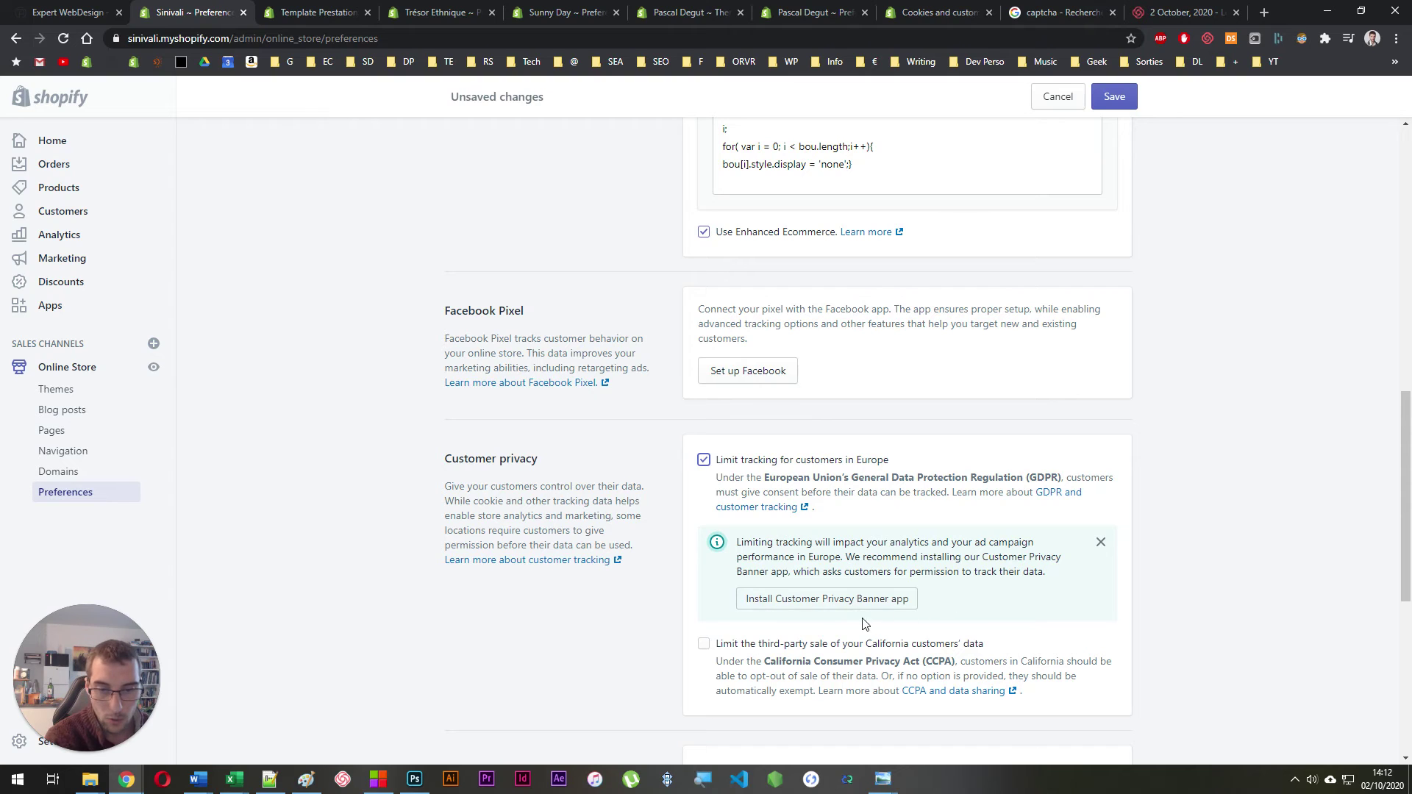
pyautogui.click(846, 592)
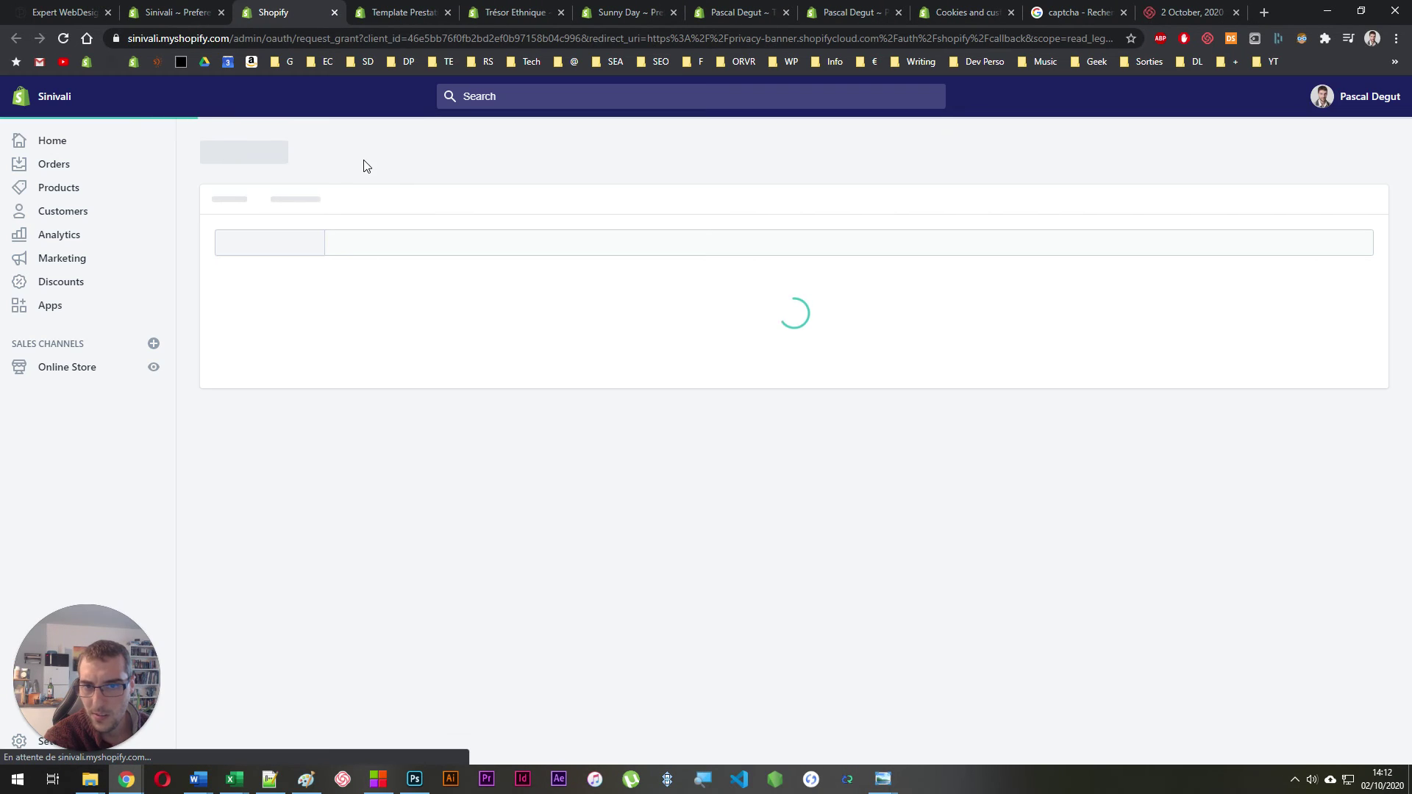
# Step: Read the Sinivali customer privacy notes on how limiting tracking affects analytics and ads, and on GDPR consent
pyautogui.click(180, 8)
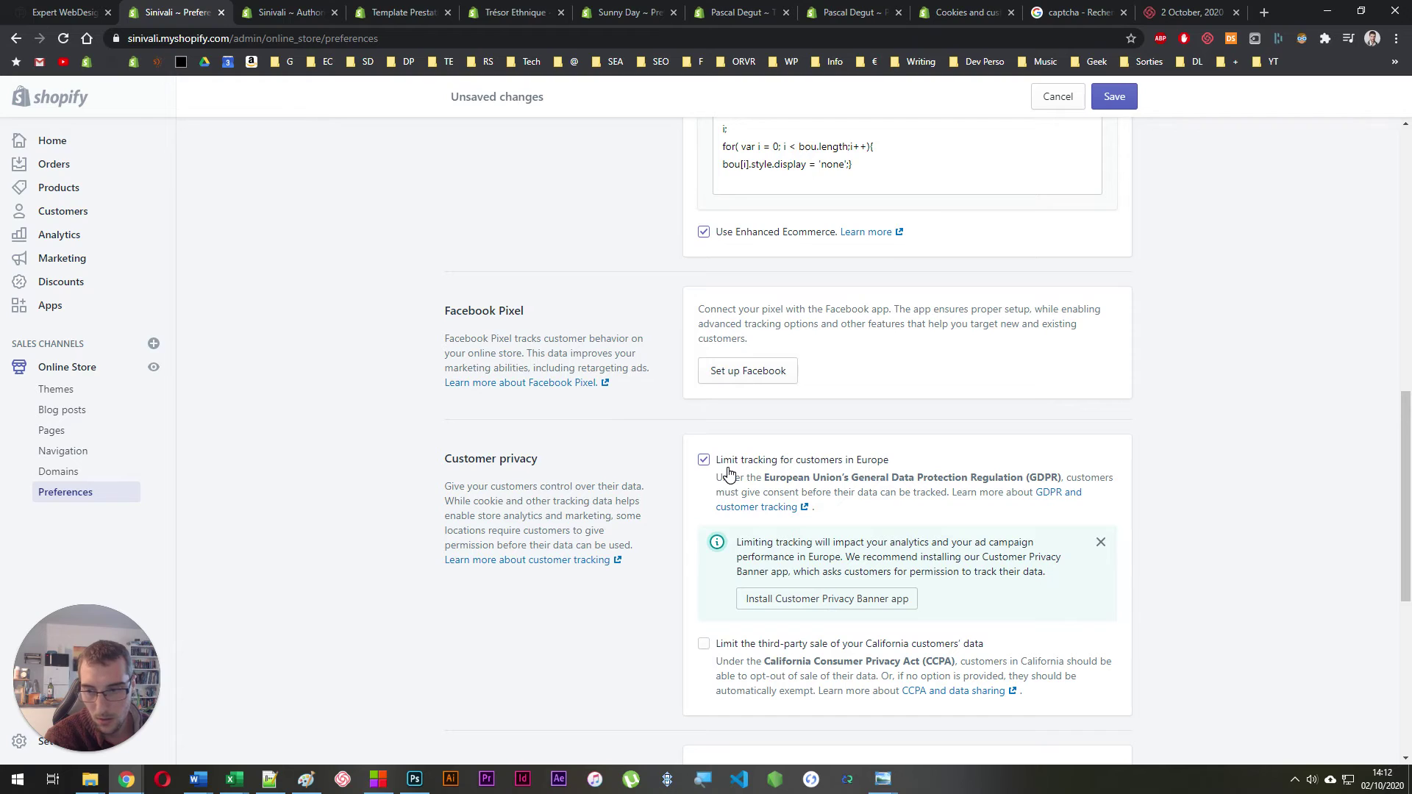
pyautogui.click(835, 546)
pyautogui.tripleClick(835, 545)
pyautogui.moveTo(834, 546)
pyautogui.mouseDown()
pyautogui.moveTo(852, 550)
pyautogui.moveTo(845, 593)
pyautogui.moveTo(843, 557)
pyautogui.mouseUp()
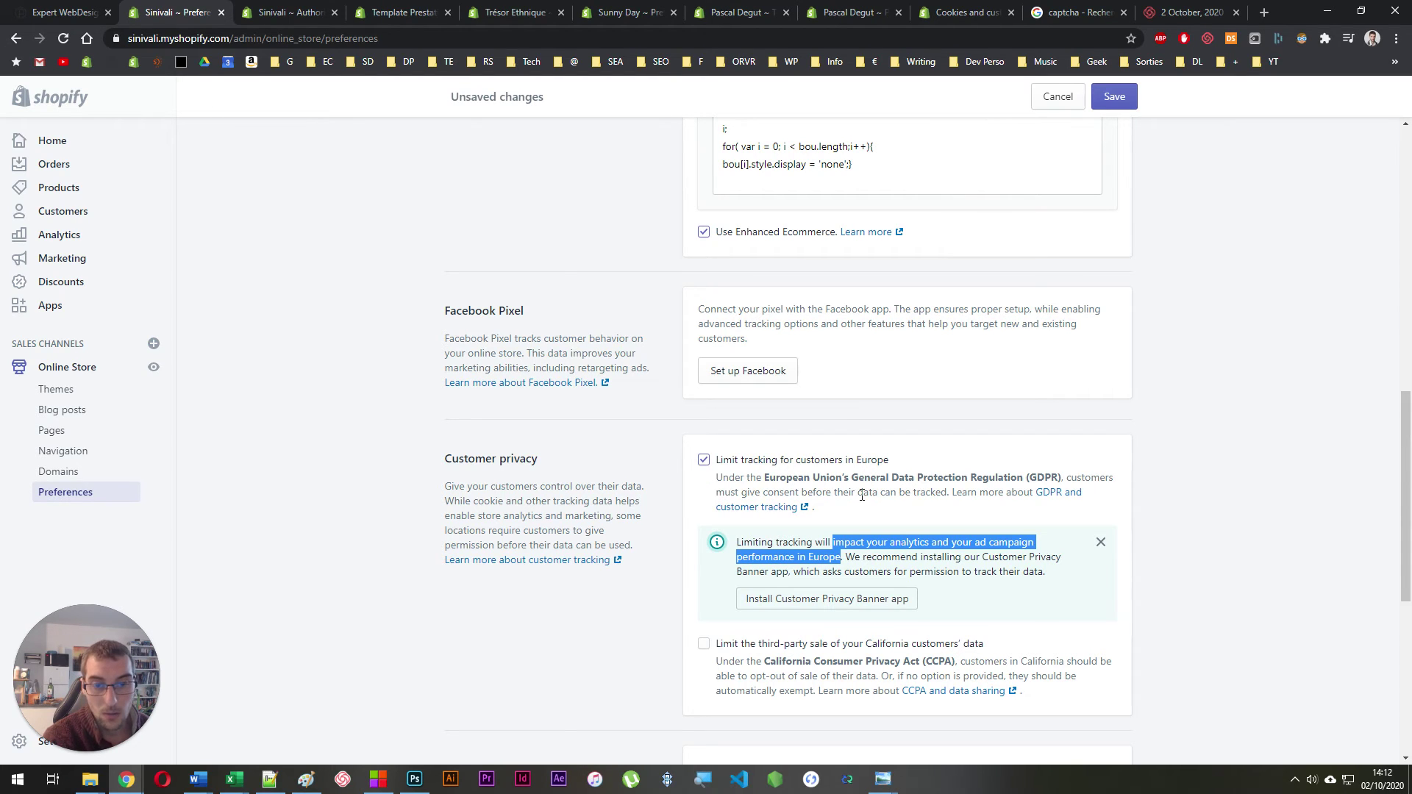
pyautogui.moveTo(853, 493); pyautogui.dragTo(887, 501)
pyautogui.click(888, 501)
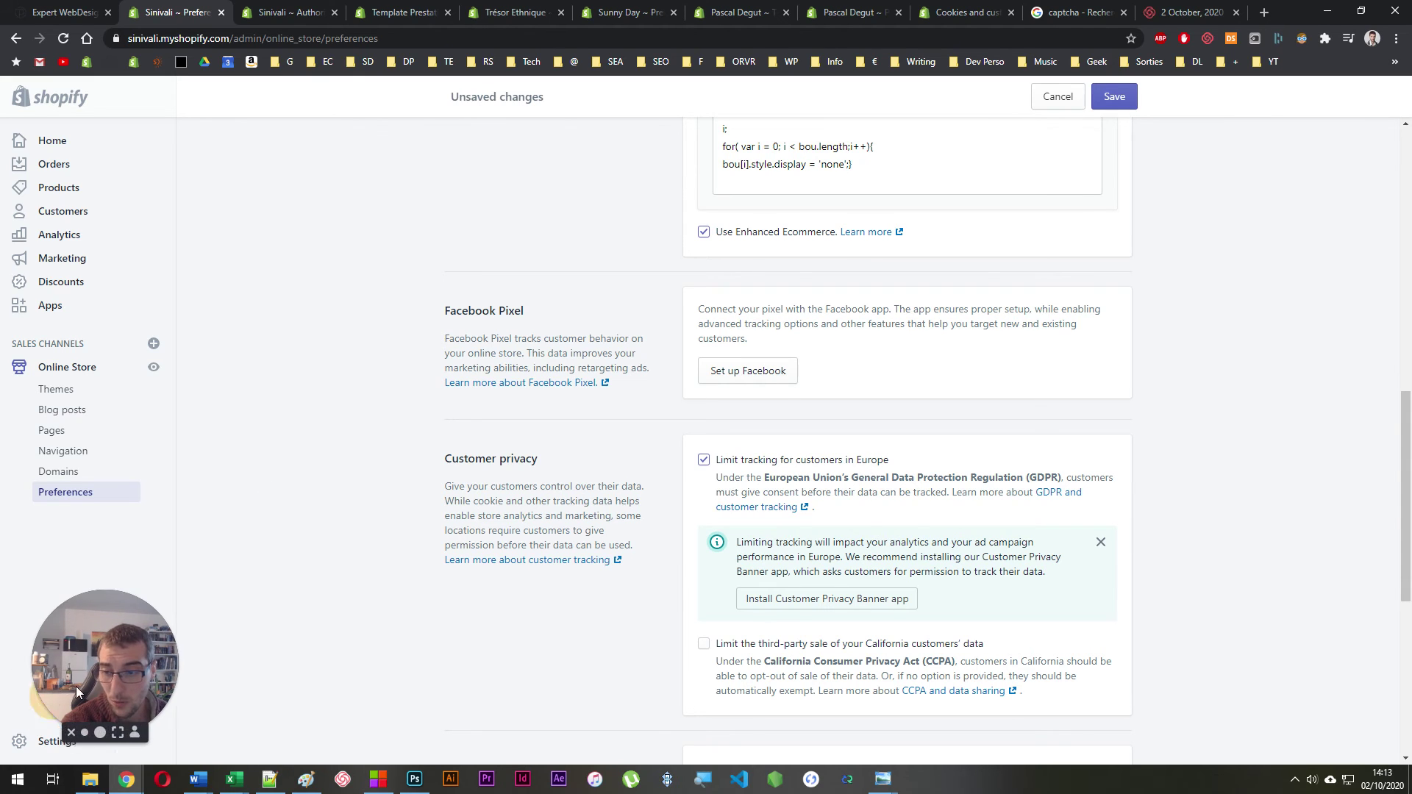
# Step: Open the Sinivali store settings, discarding the unsaved preference changes
pyautogui.click(64, 745)
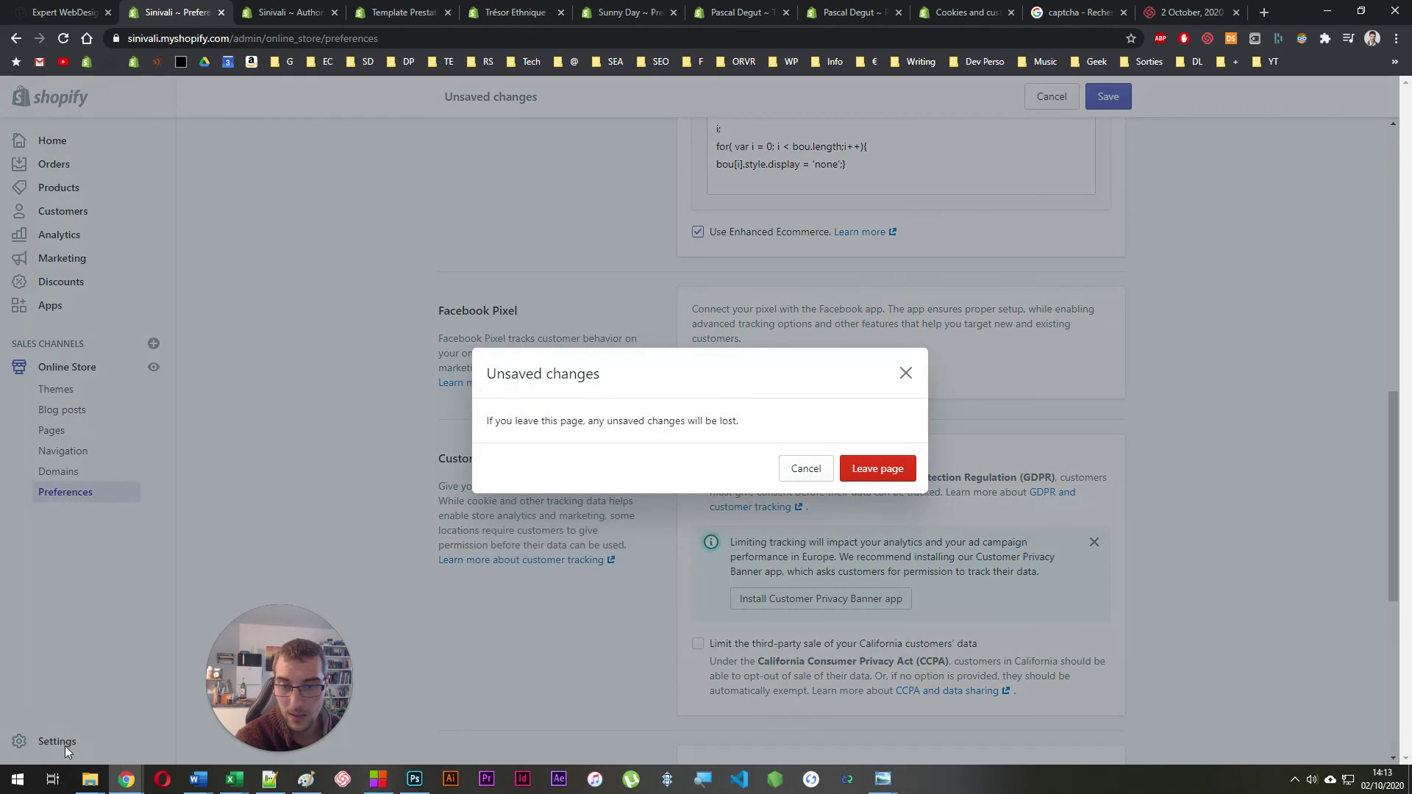
pyautogui.click(876, 460)
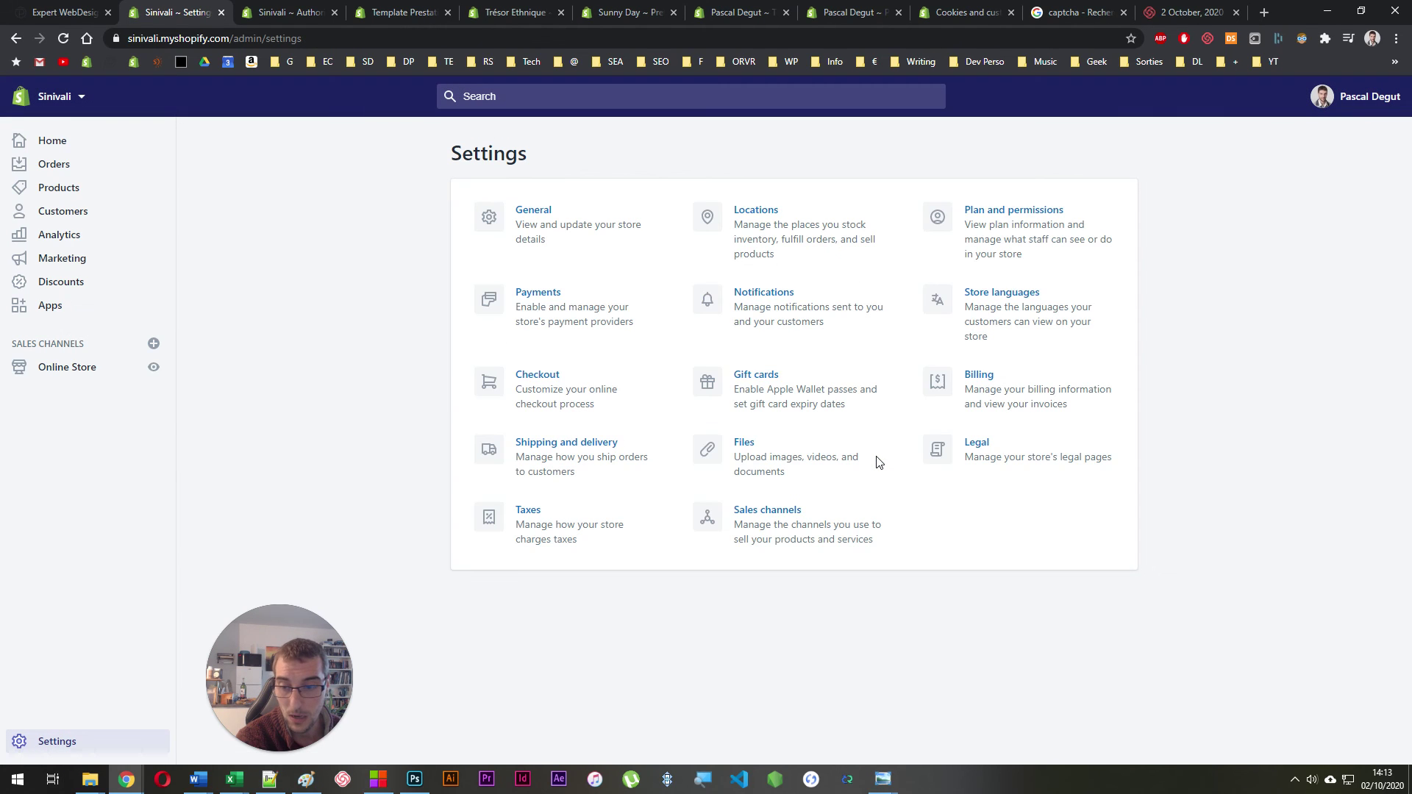